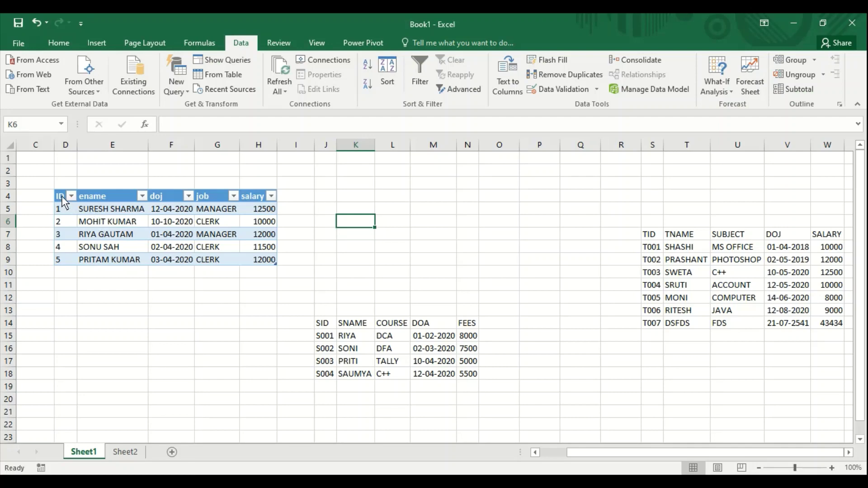
Sort the employee table D4:H9 by ename, A to Z
left_click_drag(62, 197, 273, 261)
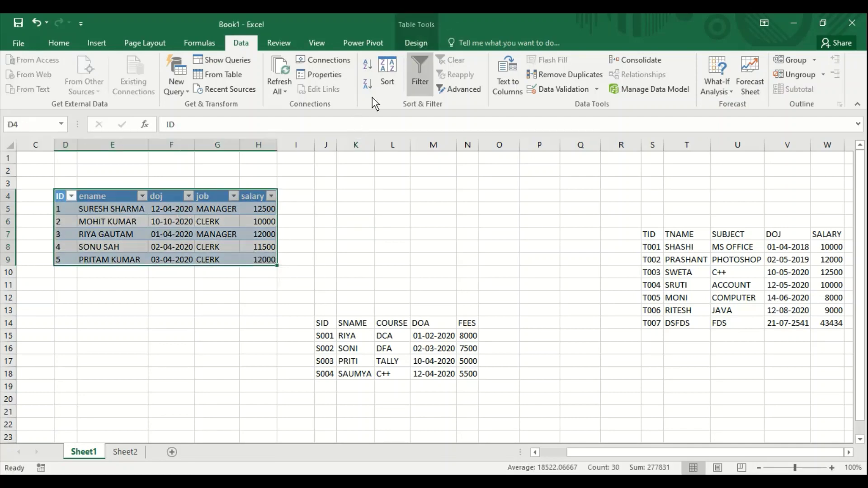
left_click(384, 72)
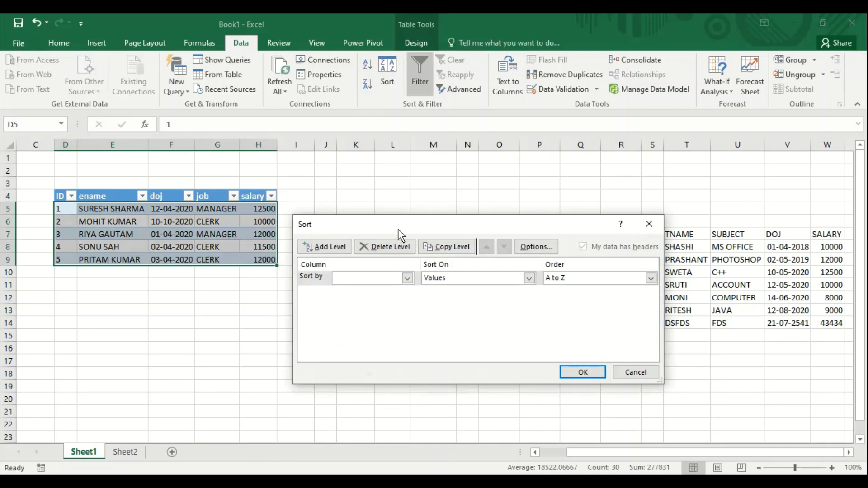
mouse_move(398, 229)
left_mouse_down()
mouse_move(425, 192)
mouse_move(421, 186)
left_mouse_up()
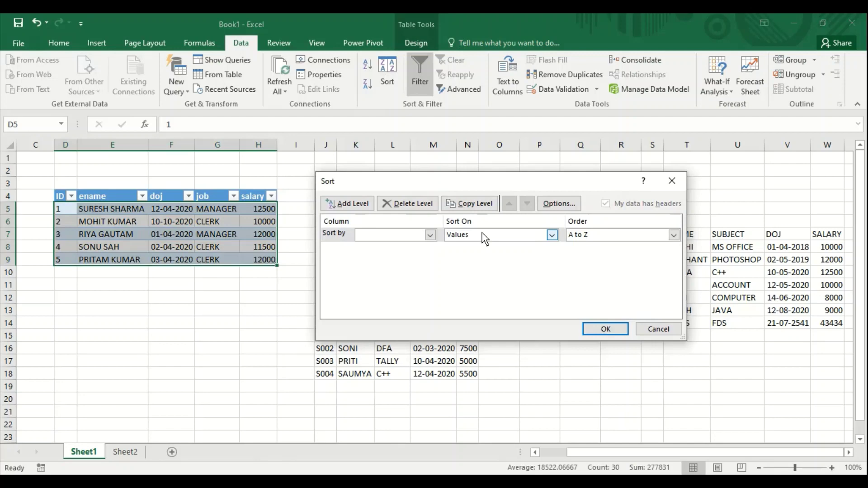
left_click(430, 235)
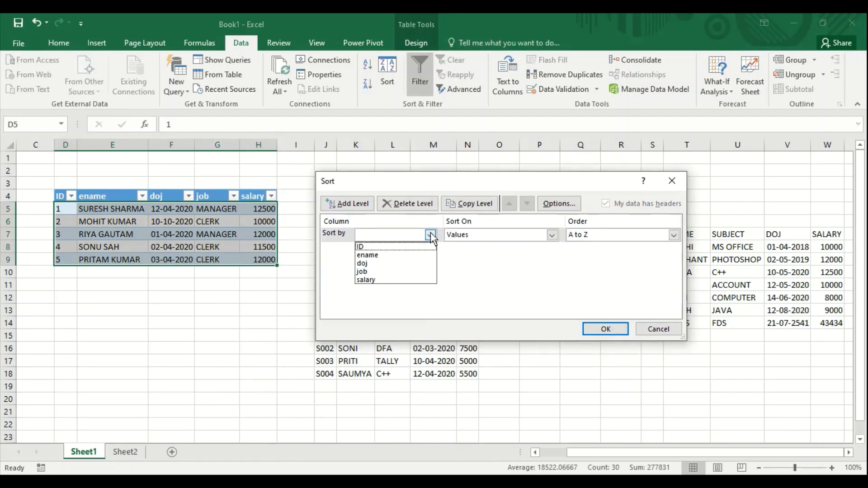
left_click(415, 254)
left_click(602, 330)
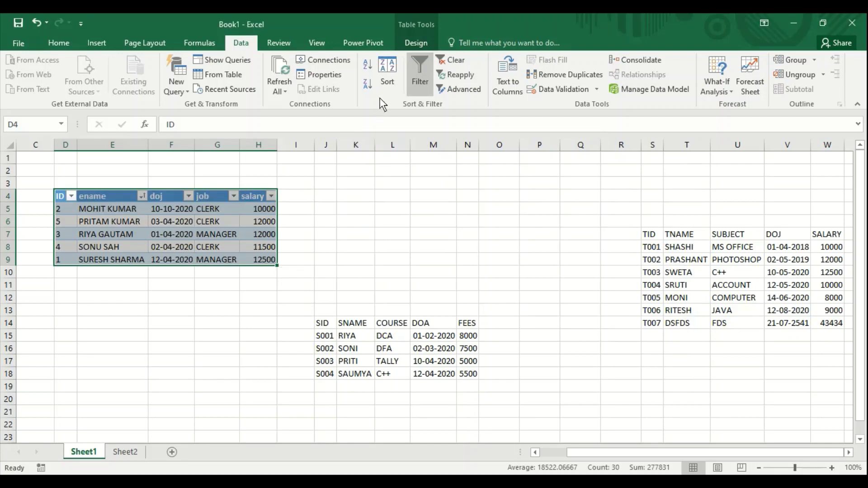
Replace the ename sort with job A to Z, then doj oldest to newest
left_click(381, 77)
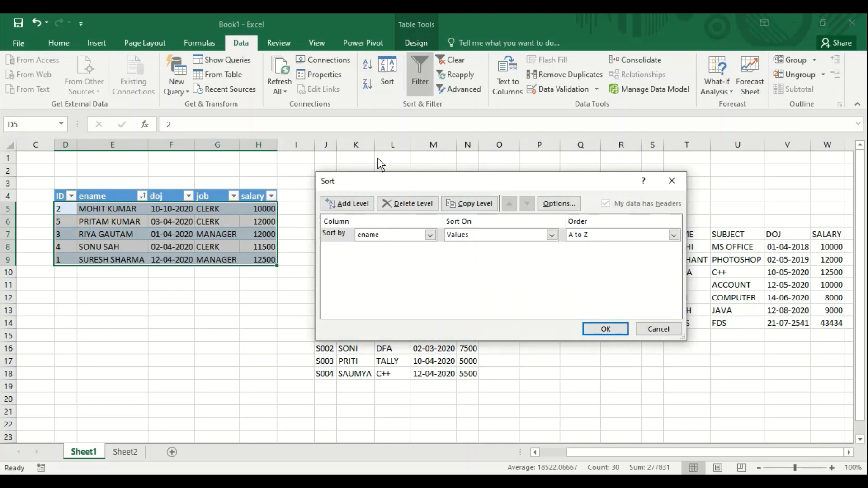
left_click(413, 203)
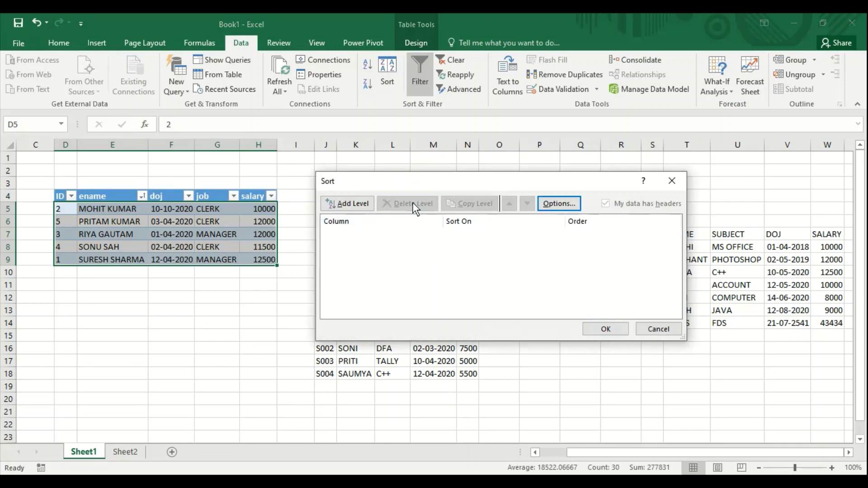
left_click(354, 202)
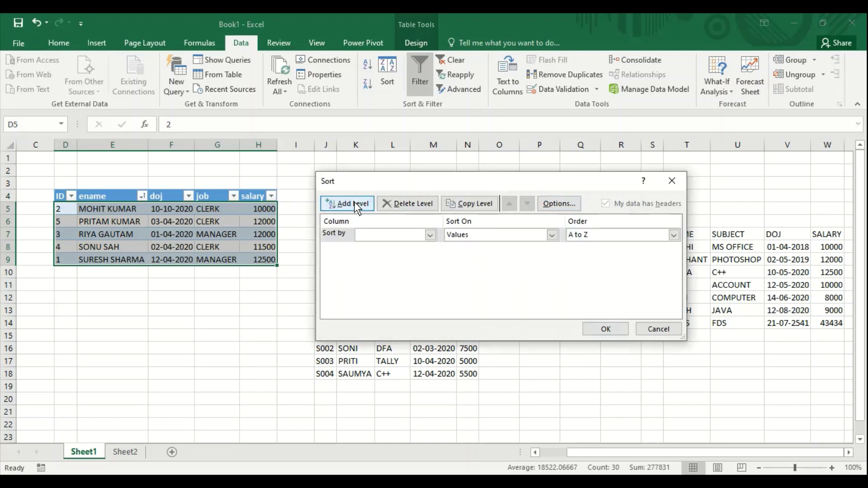
left_click(431, 235)
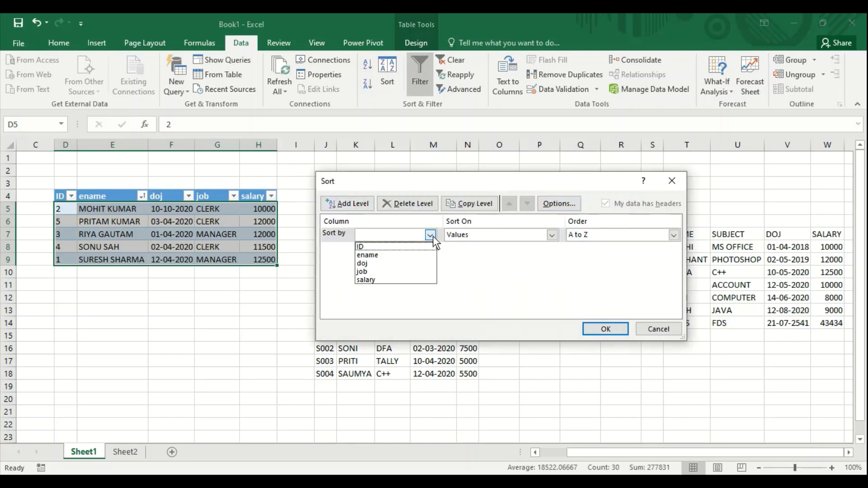
left_click(403, 272)
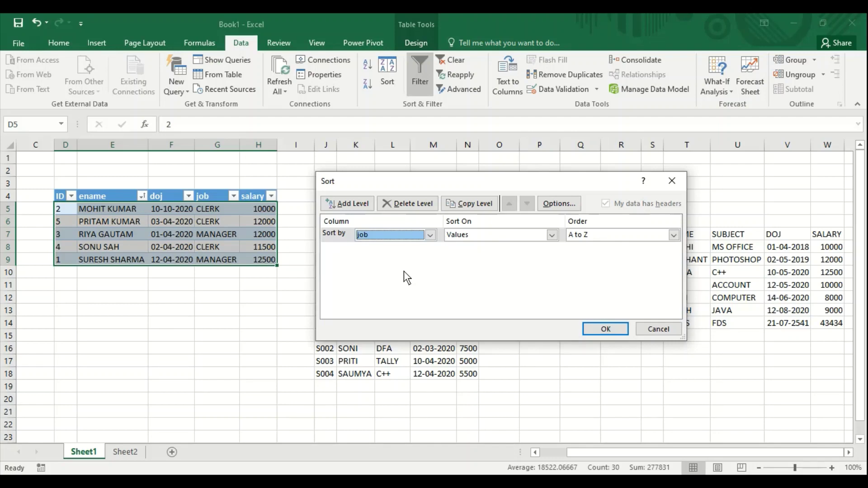
left_click(346, 204)
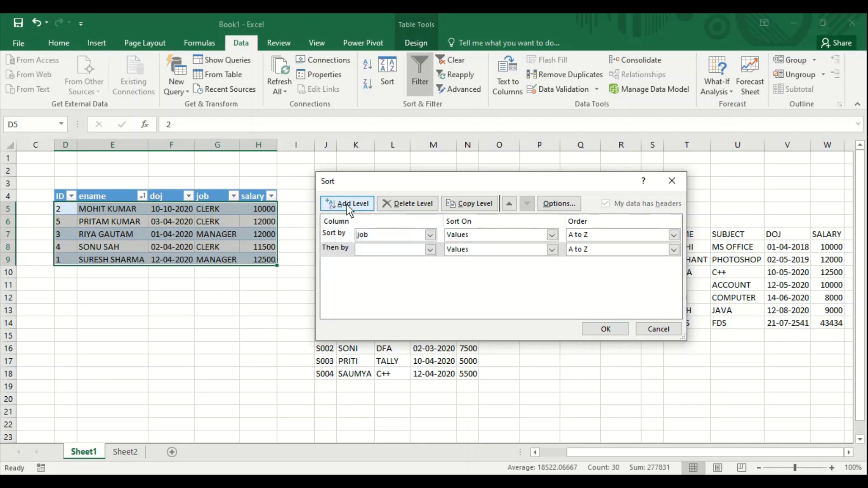
left_click(430, 251)
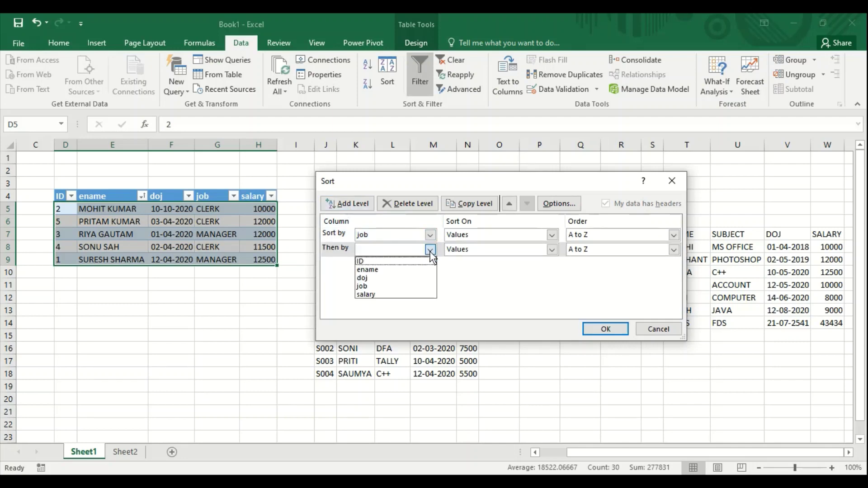
left_click(411, 278)
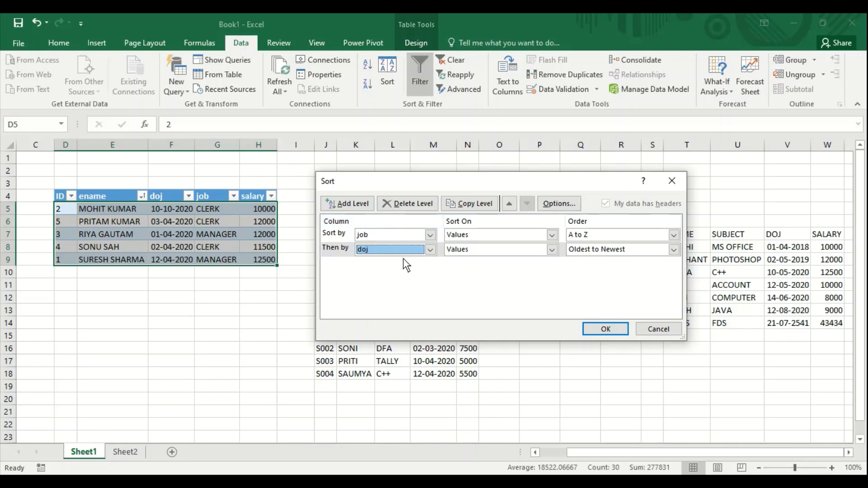
left_click(604, 329)
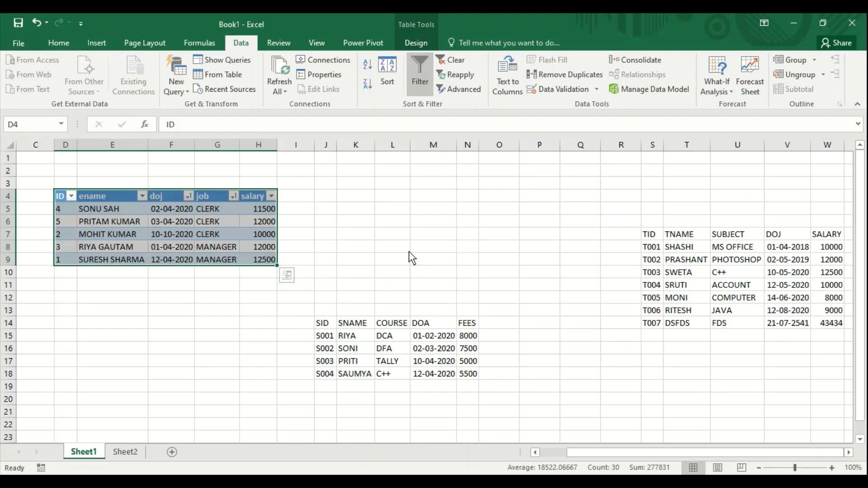
Delete both the job and doj sort levels from the Sort dialog
left_click(387, 84)
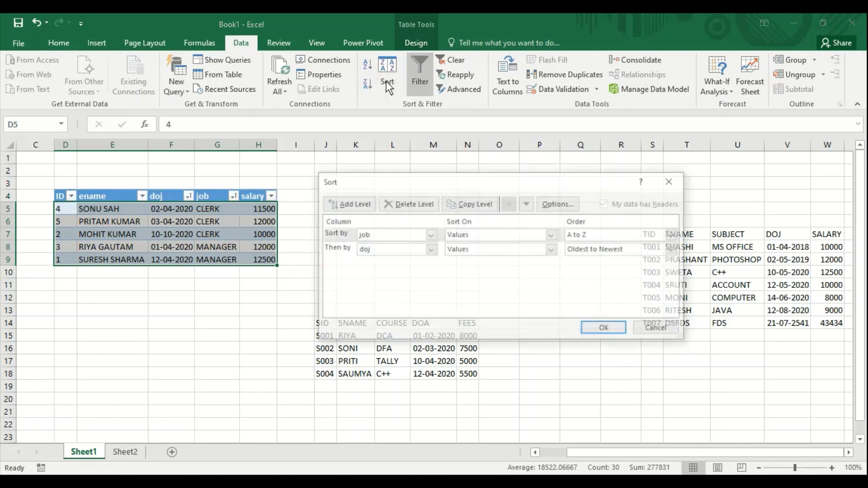
left_click(416, 204)
left_click(416, 204)
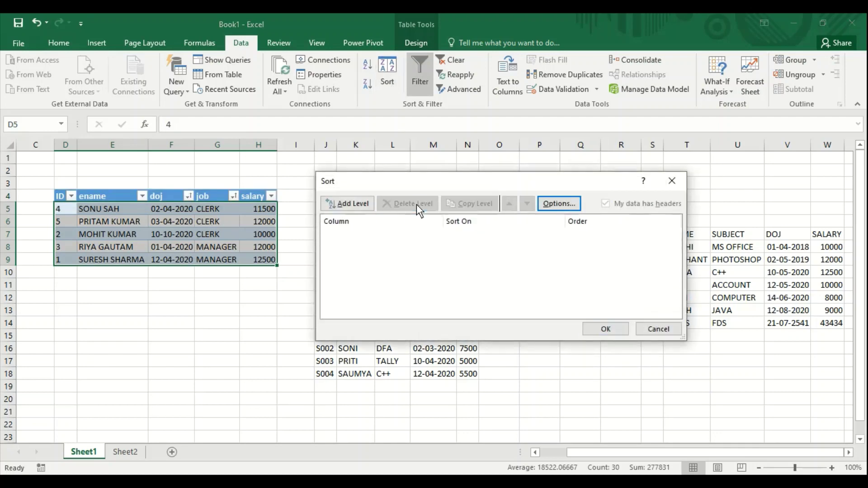
left_click(605, 329)
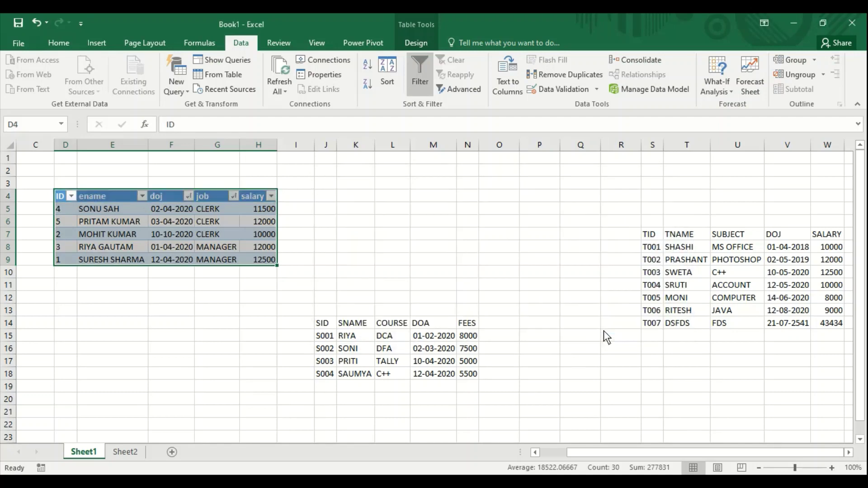
Select the employee table and toggle its column filters off and back on
left_click(348, 239)
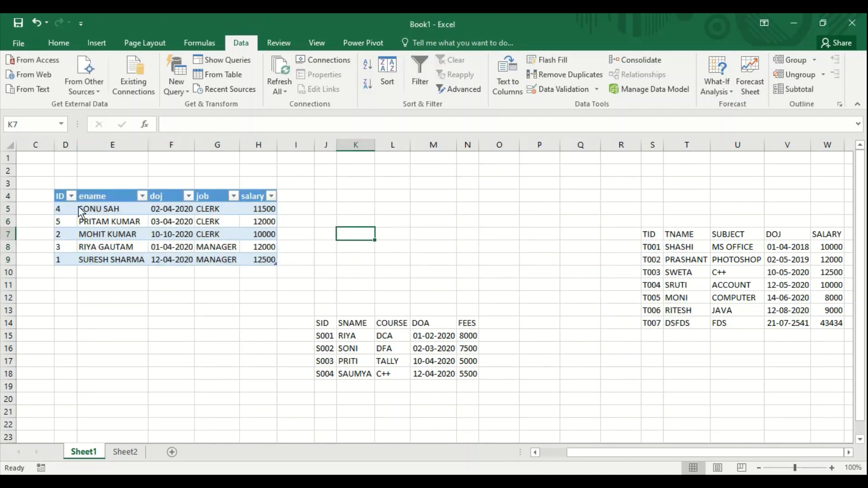
left_click(62, 197)
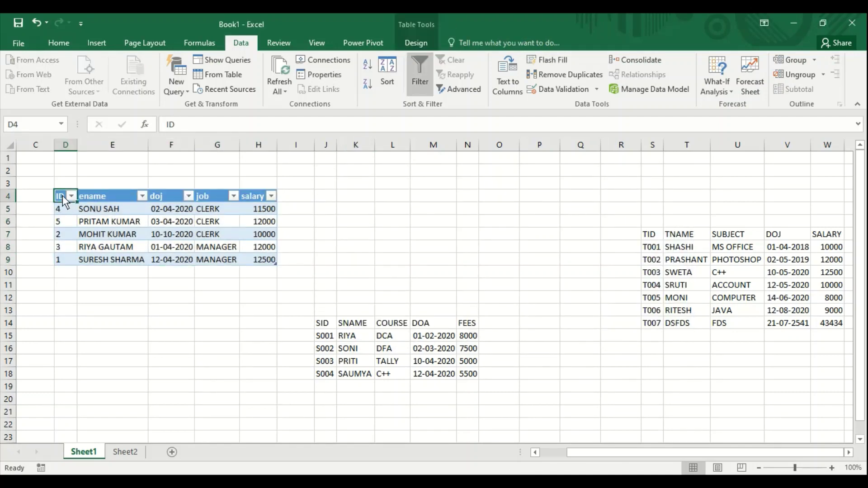
left_click_drag(65, 201, 246, 253)
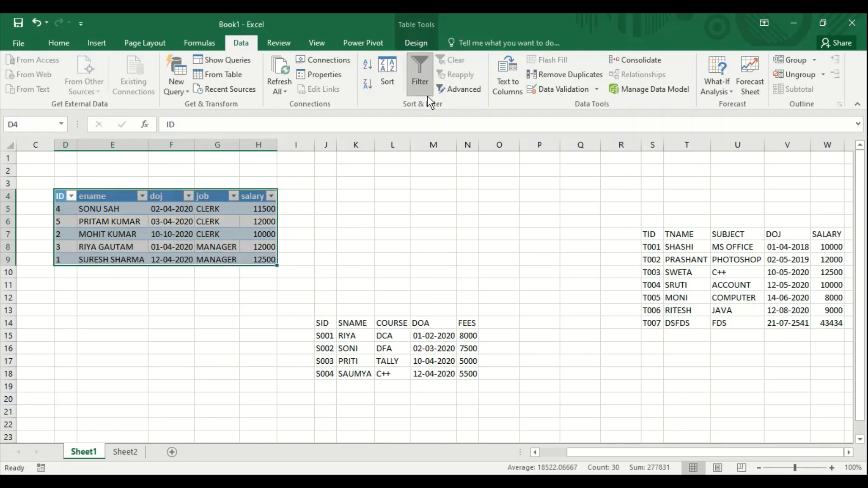
left_click(424, 83)
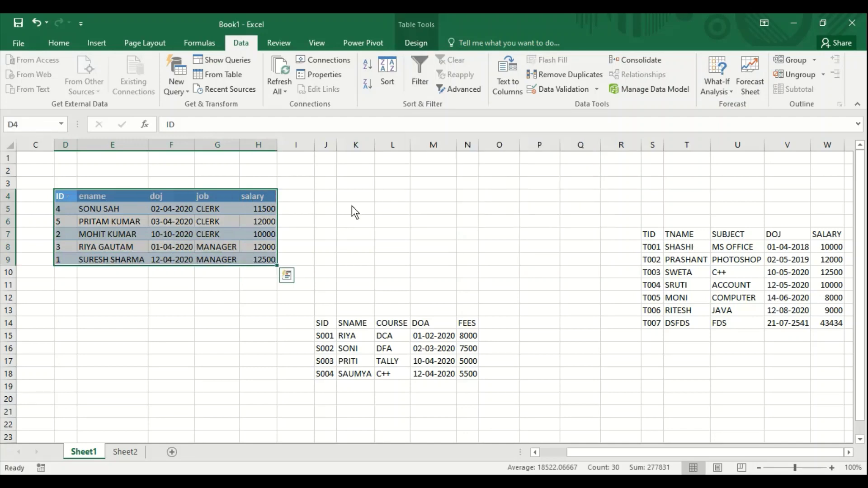
left_click(420, 64)
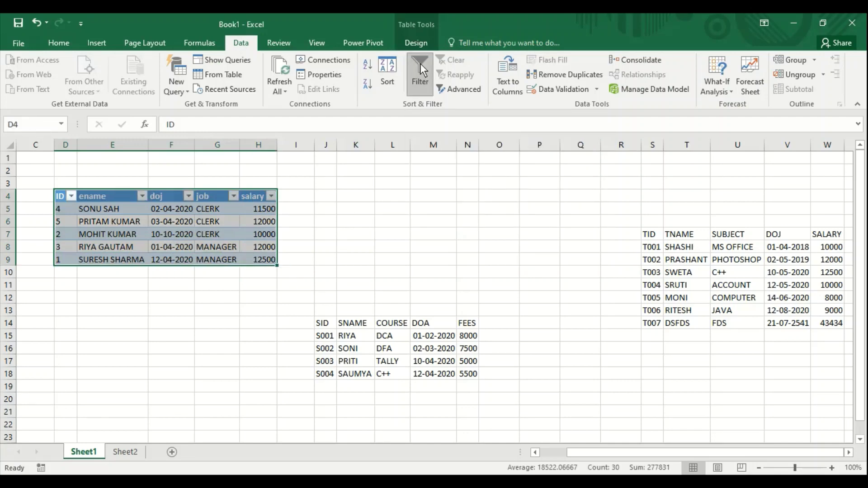
left_click(340, 250)
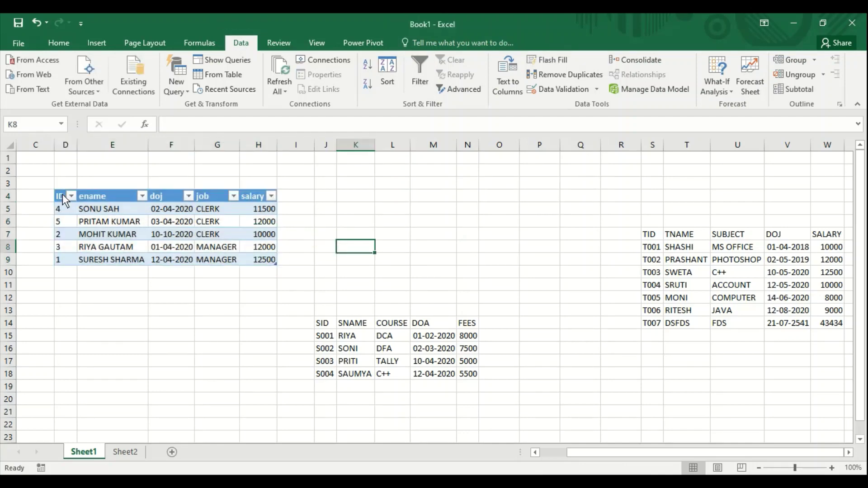
mouse_move(68, 196)
left_mouse_down()
mouse_move(241, 272)
mouse_move(254, 256)
left_mouse_up()
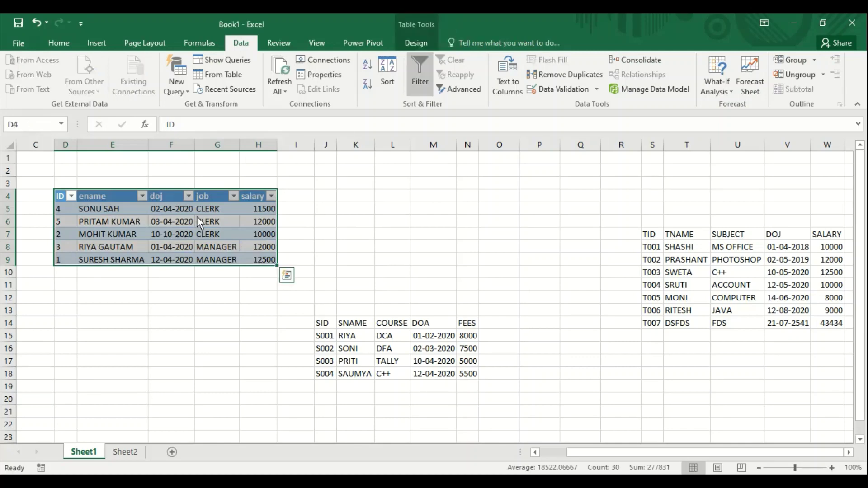
Filter the job column to CLERK only, then clear the job filter
left_click(233, 196)
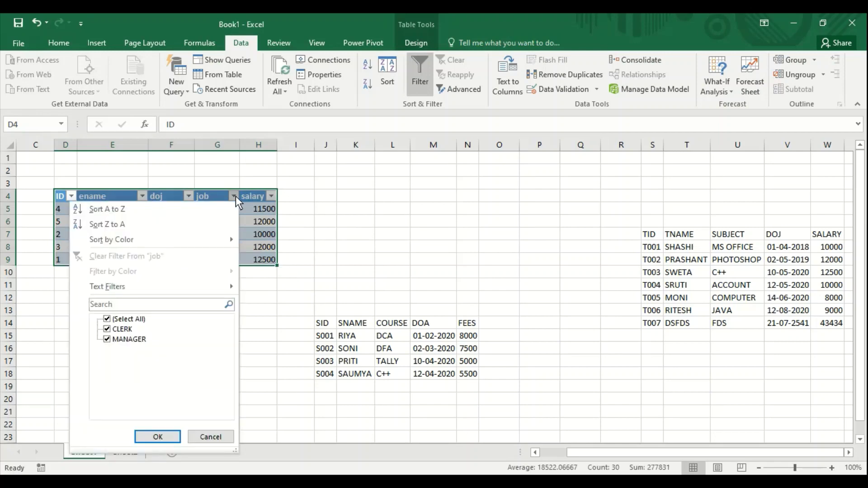
left_click(107, 320)
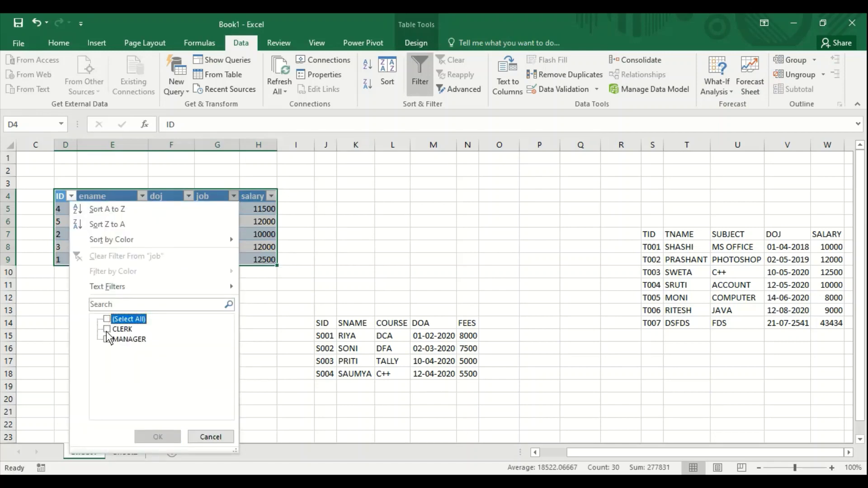
left_click(108, 329)
left_click(168, 435)
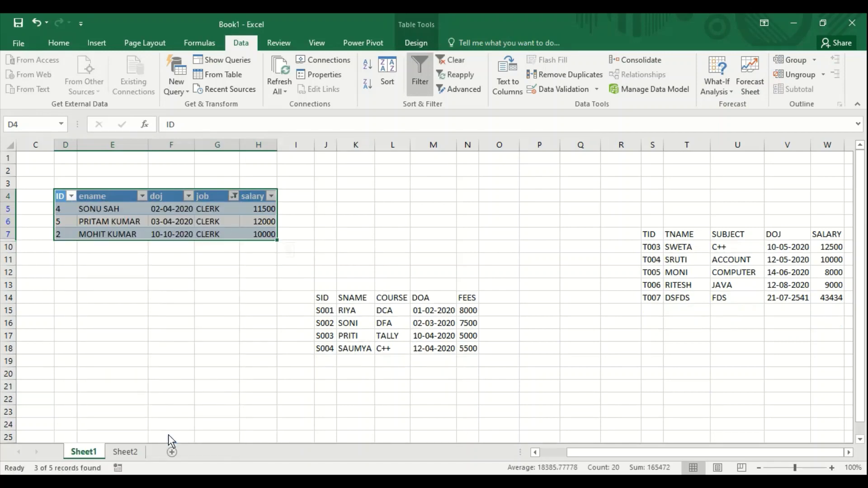
left_click(233, 196)
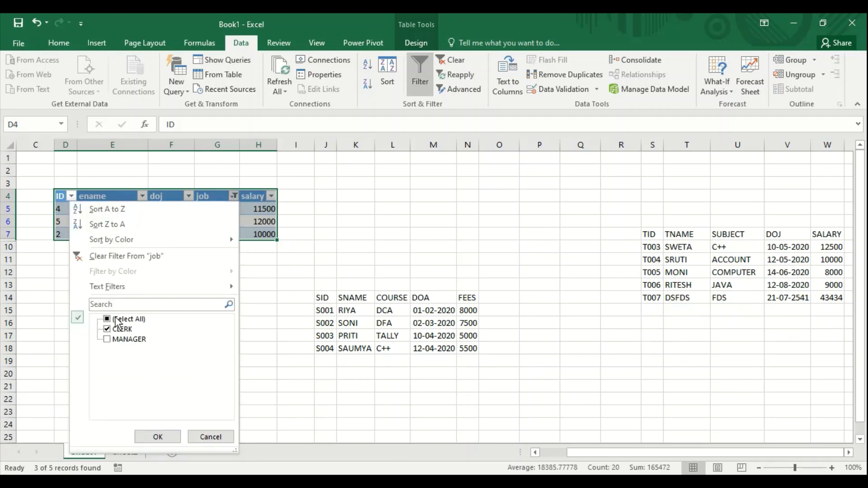
left_click(91, 257)
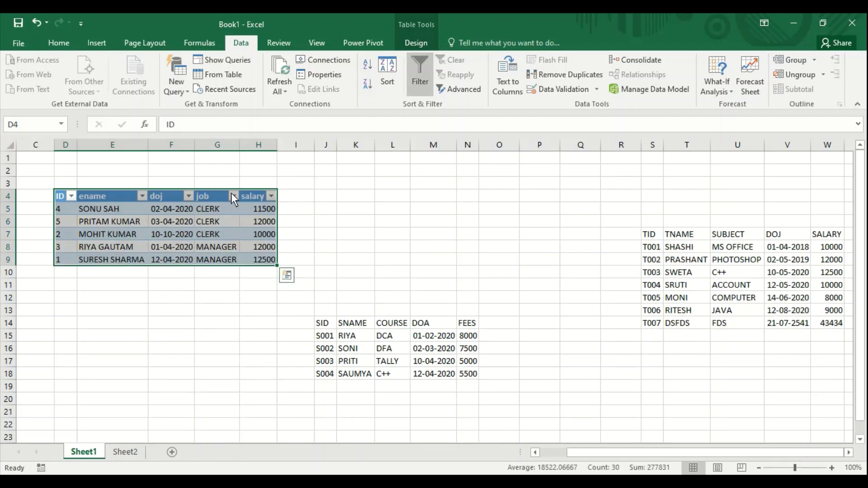
Apply a salary Greater Than filter that hides the 10000 row, then clear it
left_click(271, 196)
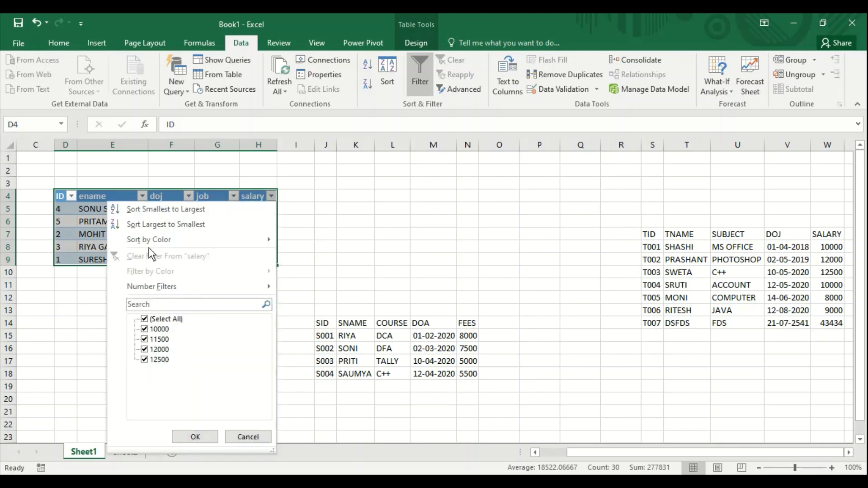
mouse_move(190, 286)
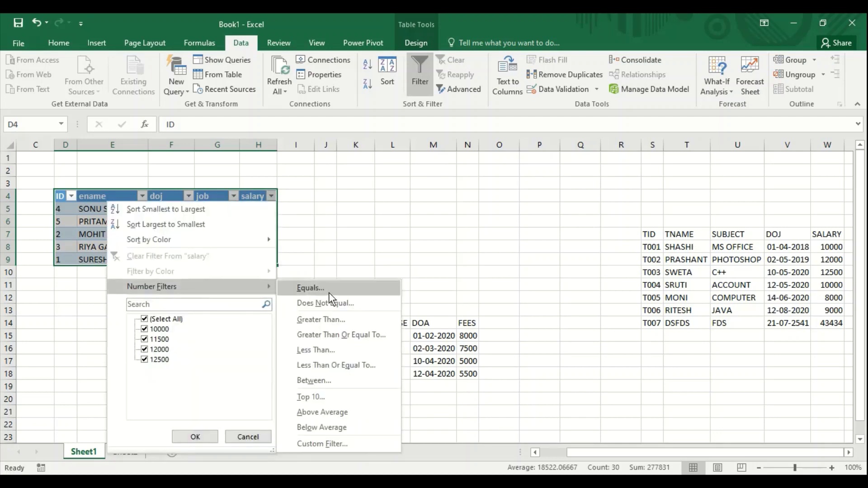
left_click(327, 320)
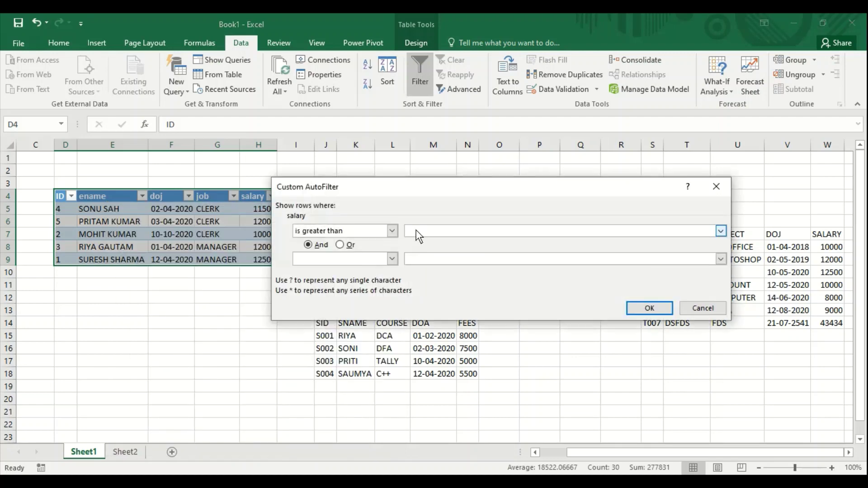
type("10000")
left_click(640, 306)
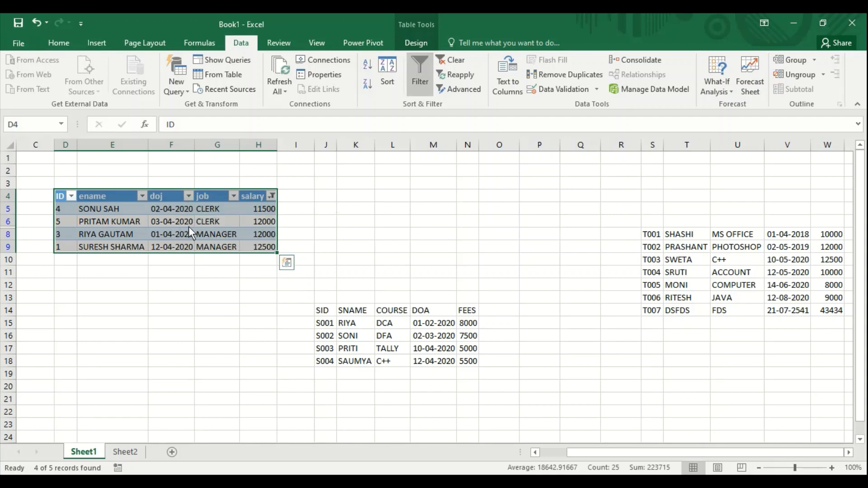
left_click(272, 199)
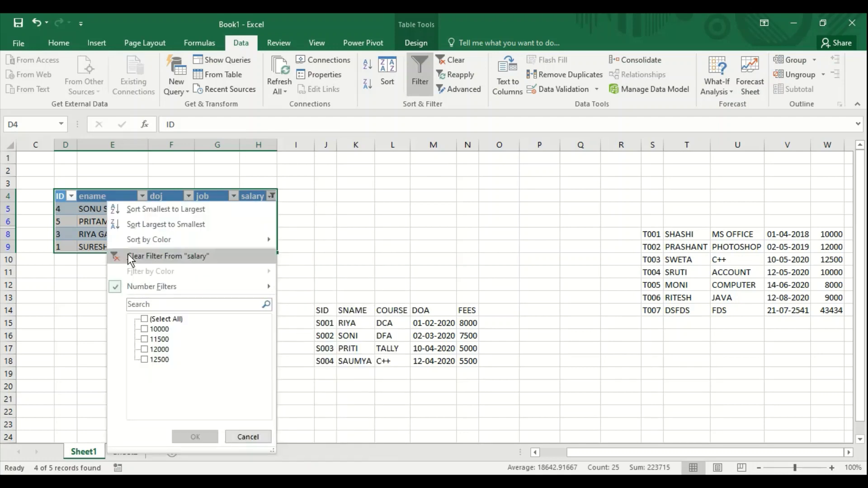
left_click(128, 255)
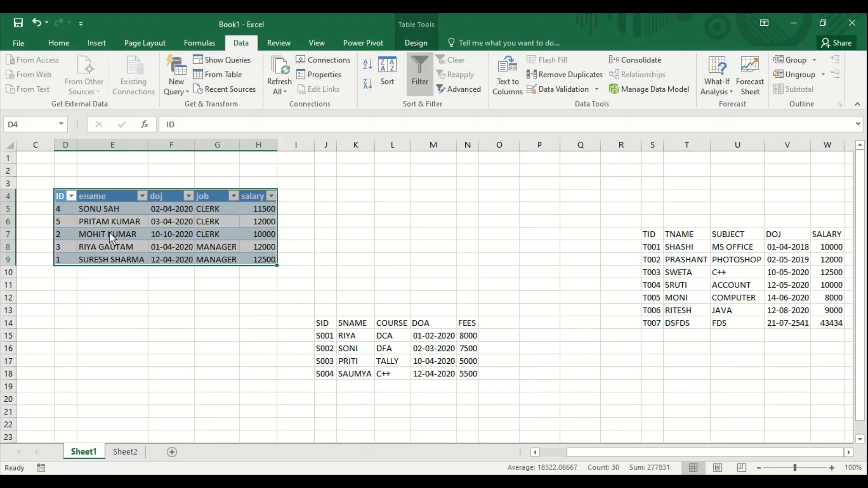
Copy the headers ID, ename, doj, job, salary from D4:H4 into D1
left_click(167, 350)
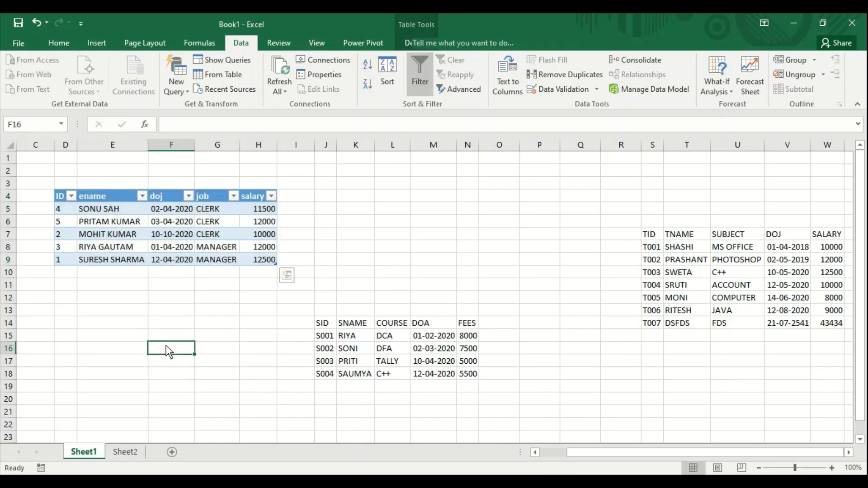
left_click(60, 196)
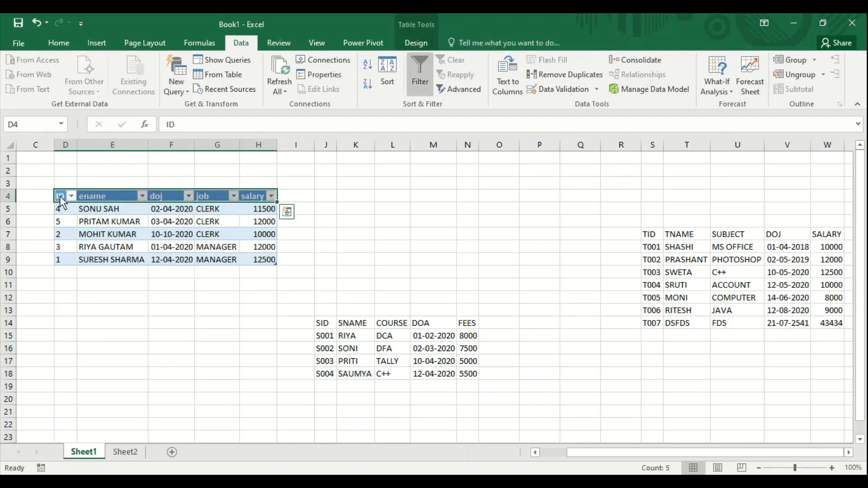
key("ctrl+c")
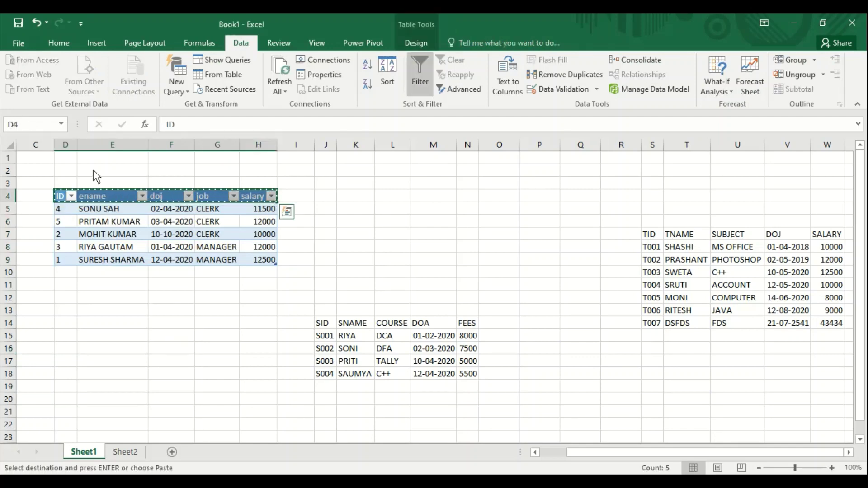
left_click(72, 159)
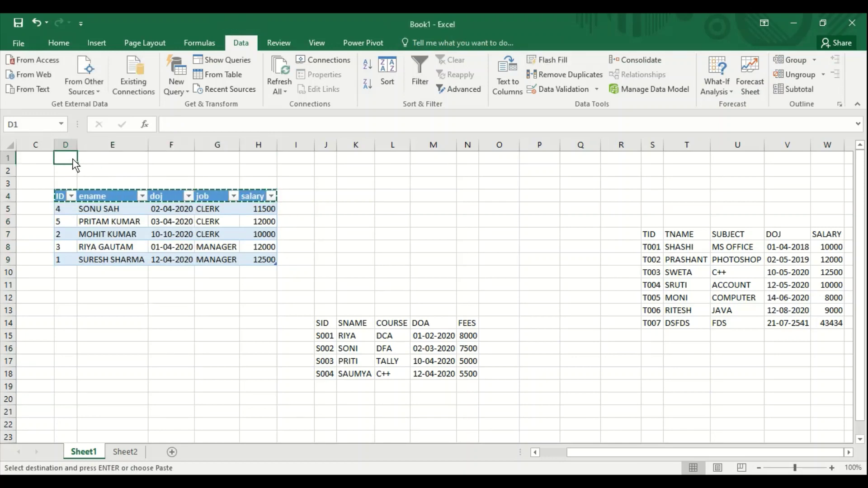
key("Return")
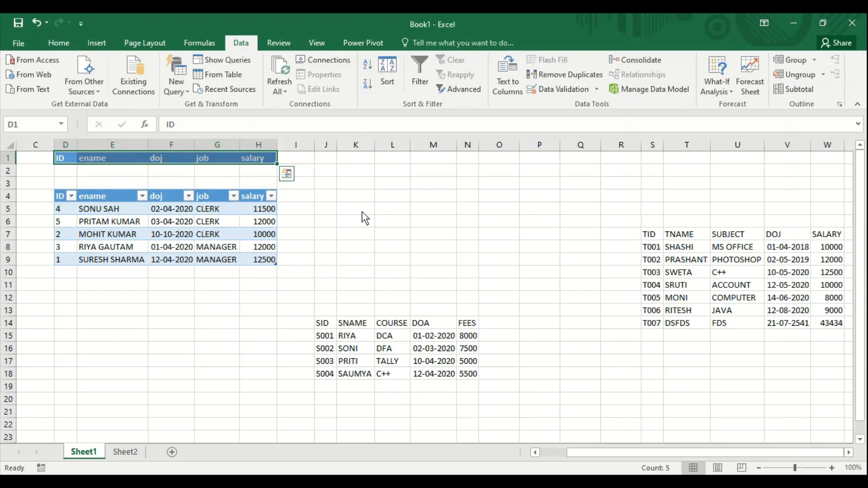
Enter MANAGER in G2 under the copied job heading as a criterion
left_click(219, 169)
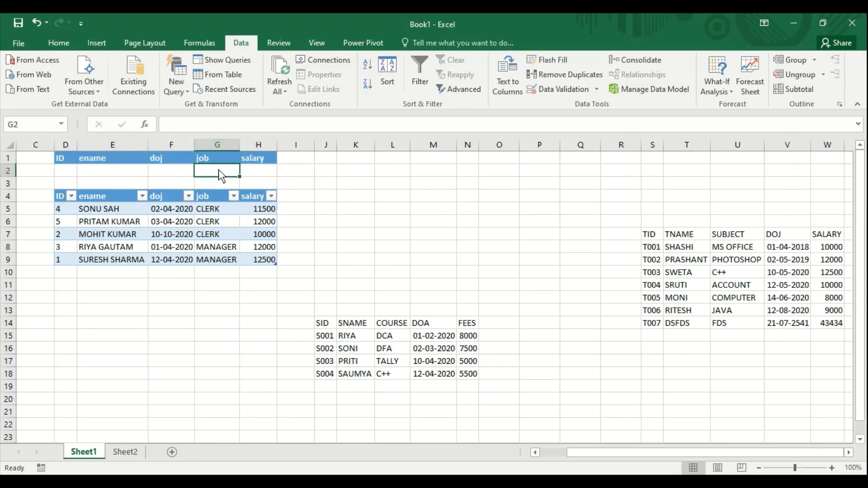
type("MANAG")
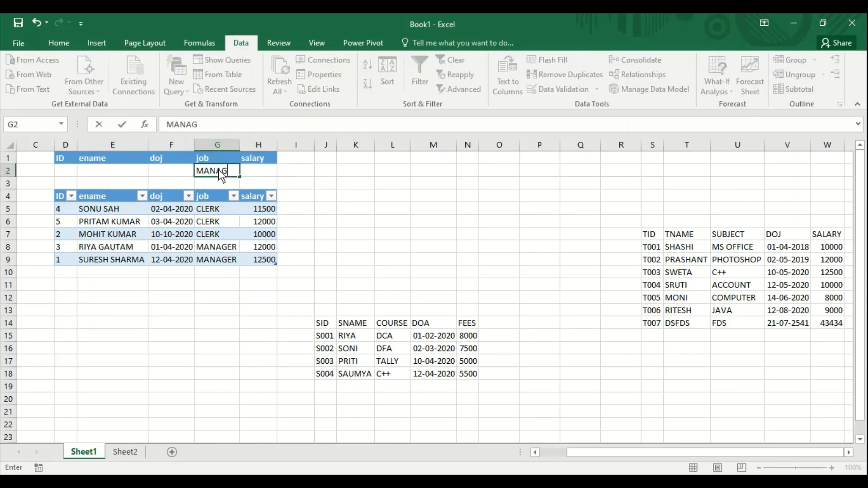
type("ER")
left_click(365, 271)
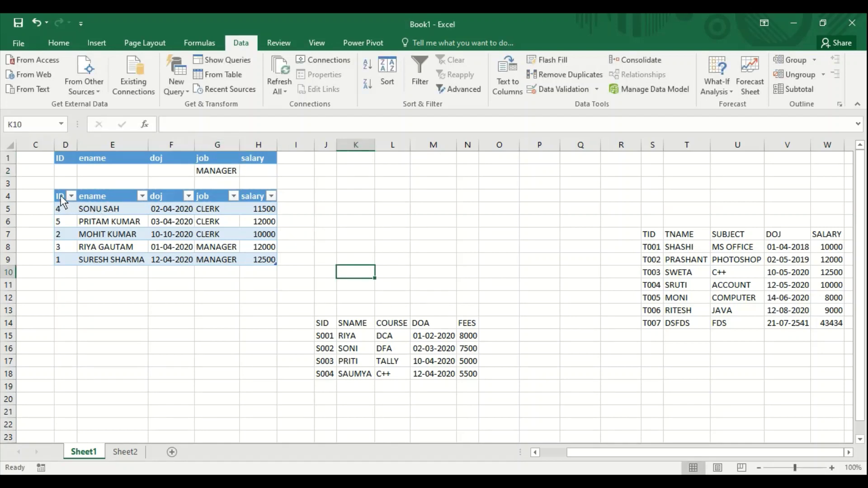
Advanced-filter the table with criteria D1:H2 to show only managers, then clear it
left_click(462, 94)
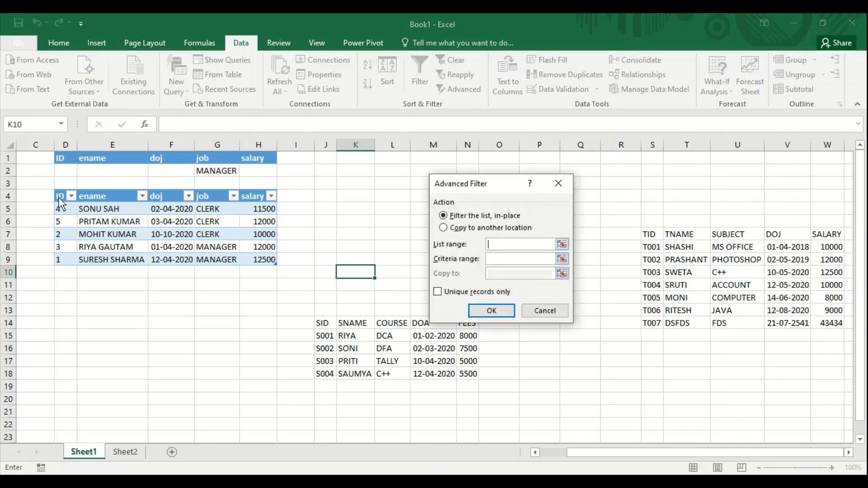
left_click_drag(58, 197, 207, 259)
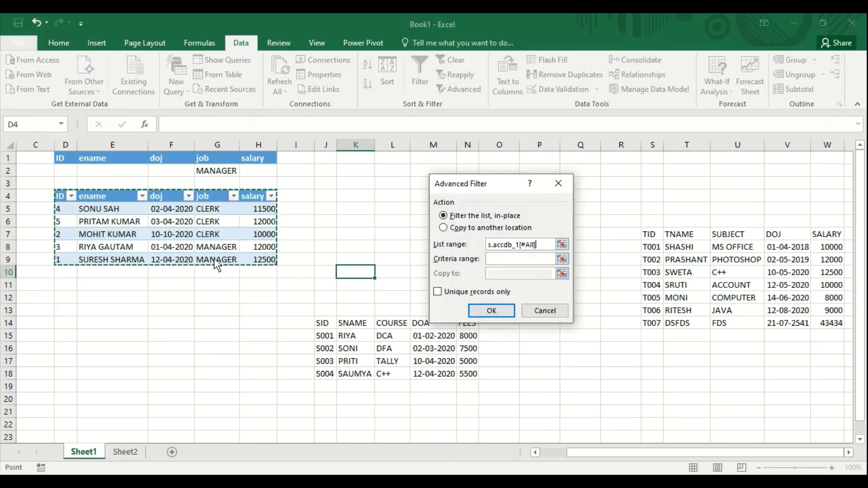
key("Tab")
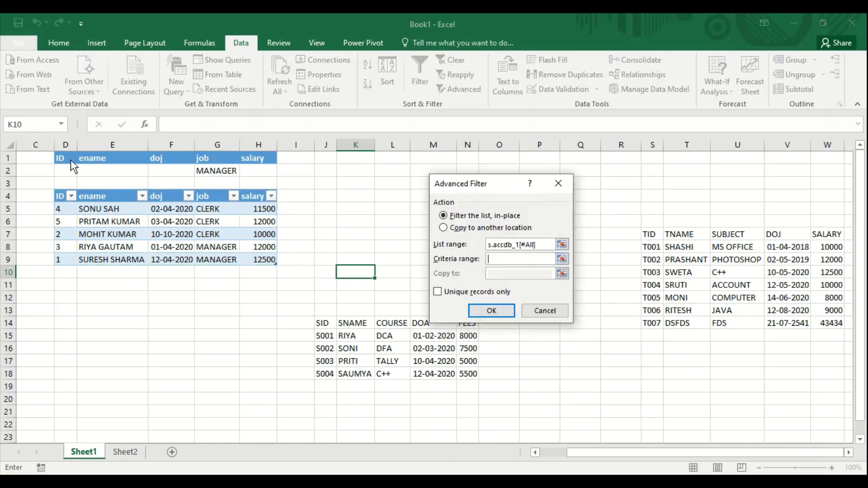
left_click_drag(63, 159, 254, 170)
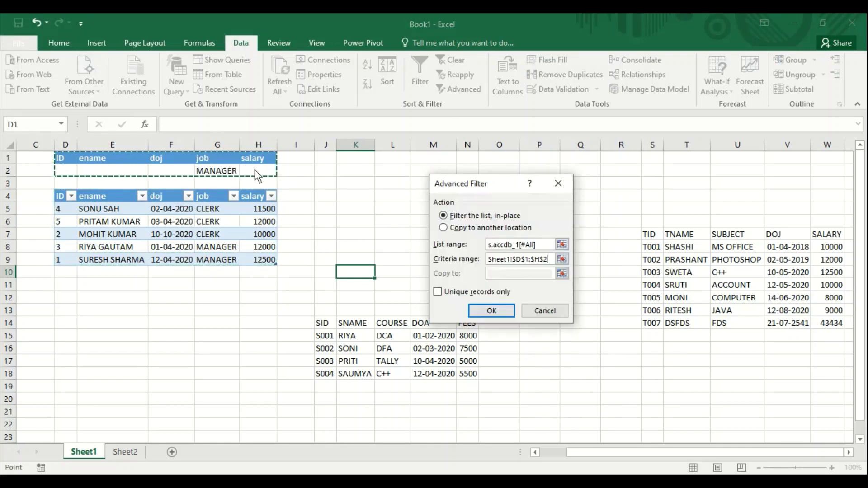
left_click(501, 309)
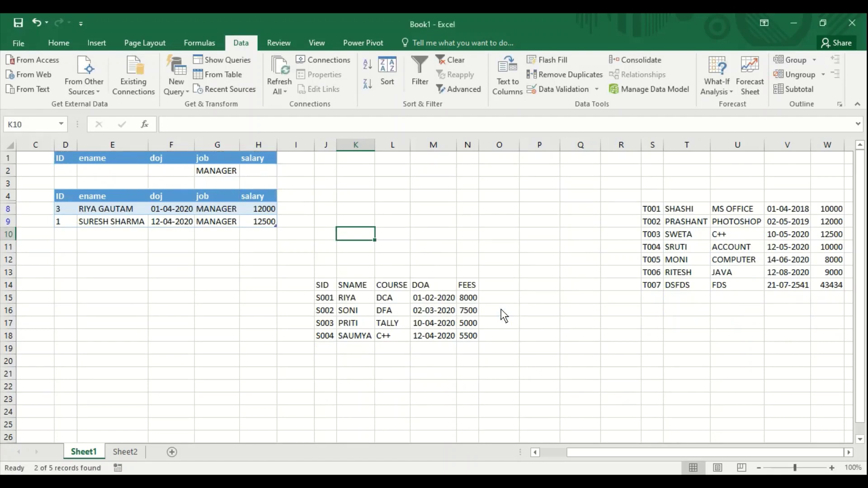
left_click(448, 59)
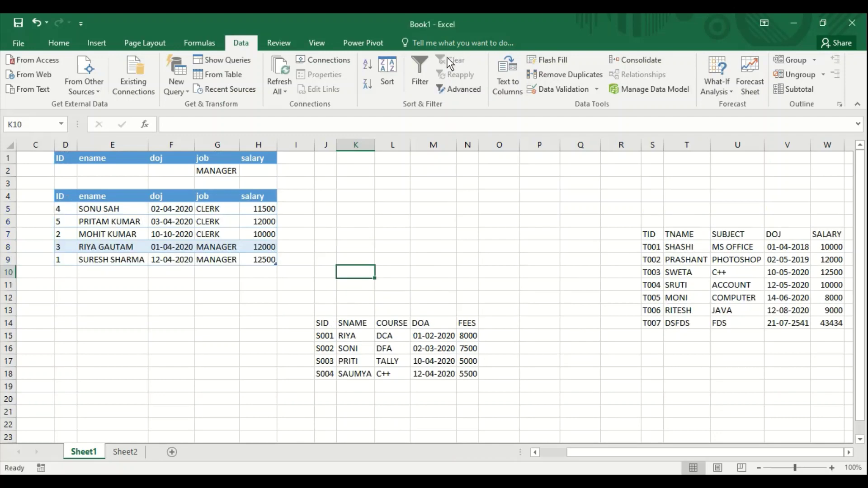
left_click(224, 173)
key("Delete")
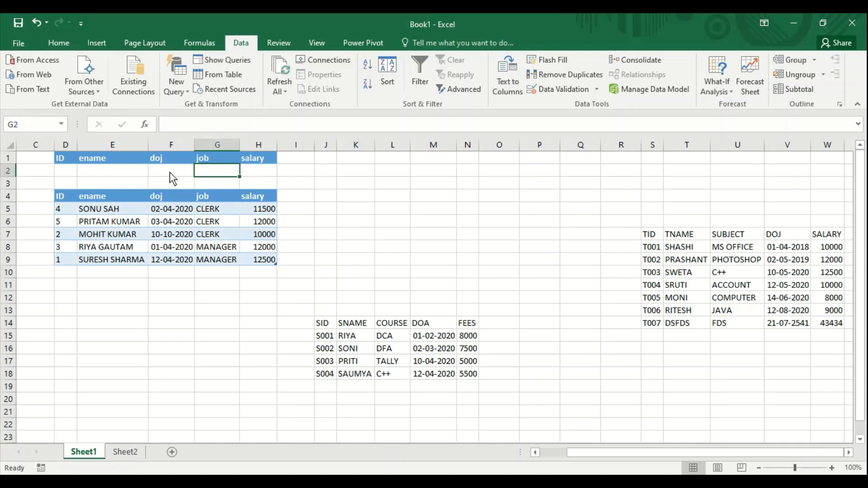
left_click(171, 172)
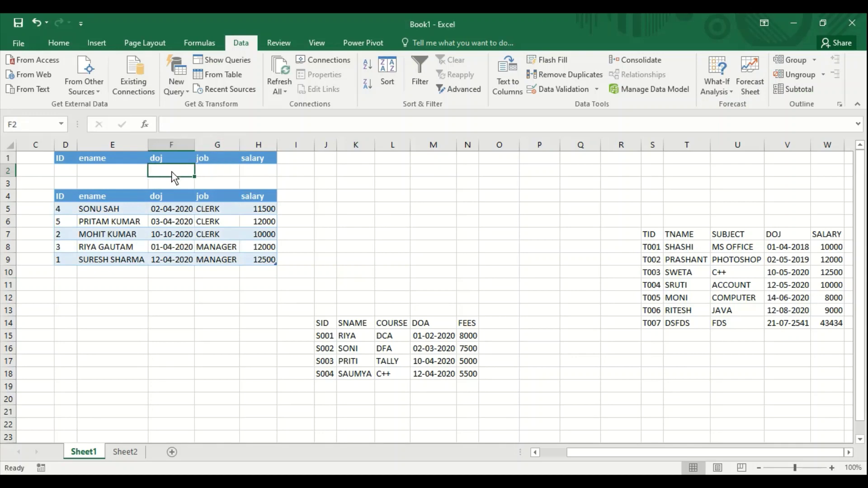
type("<")
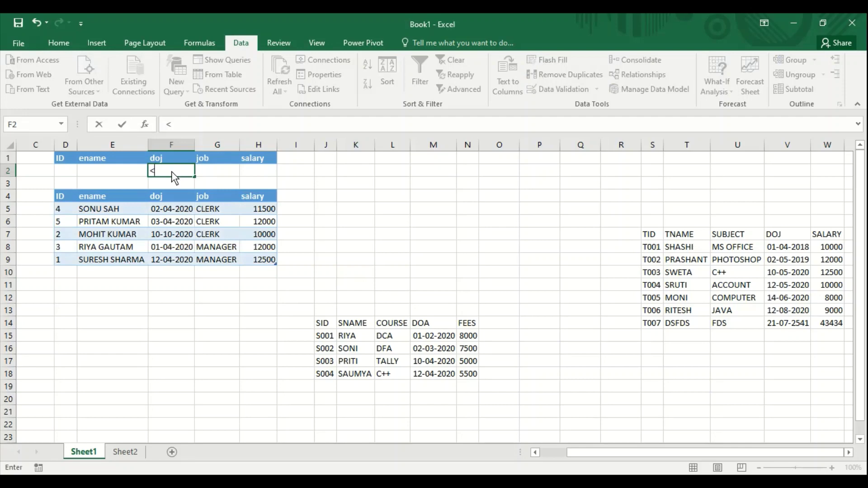
type("10-04")
type("-2020")
left_click(250, 349)
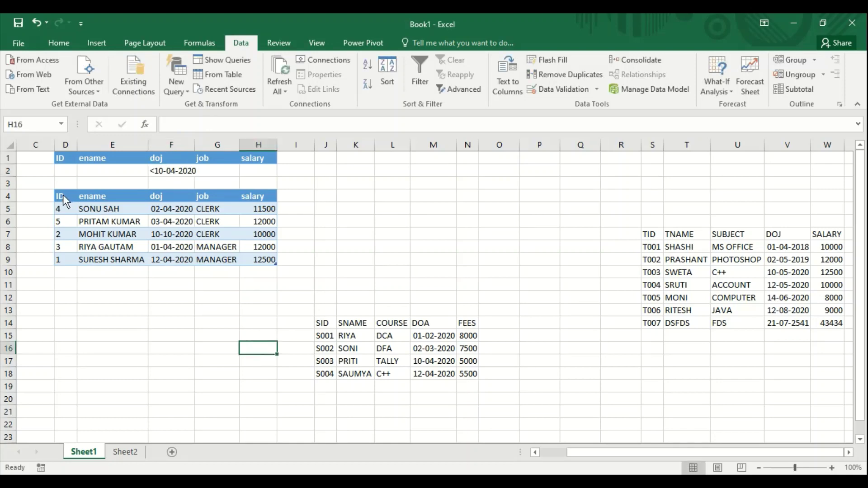
left_click_drag(63, 195, 273, 262)
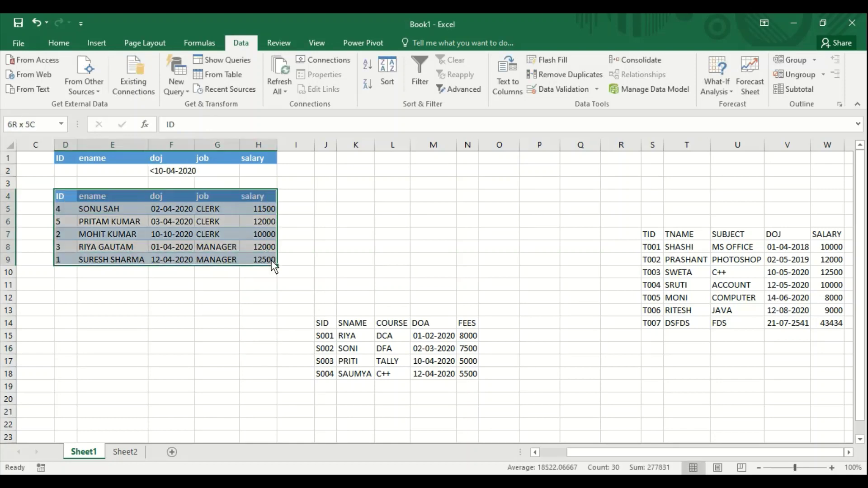
left_click(450, 92)
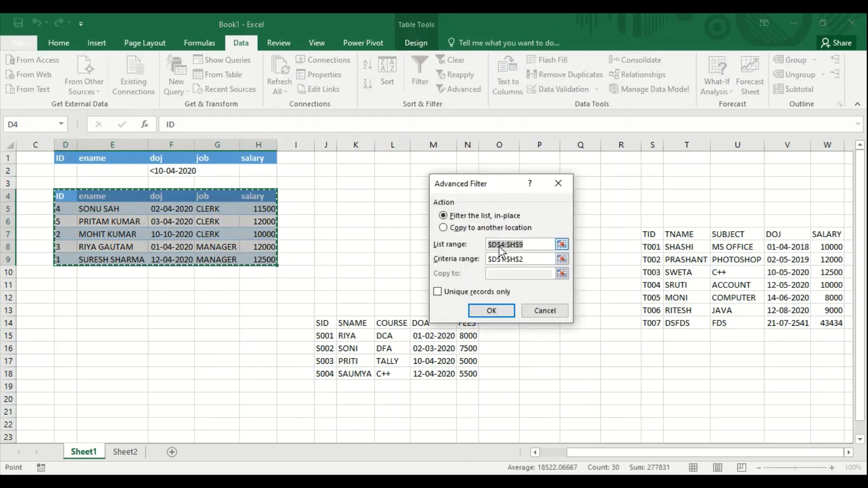
left_click(526, 259)
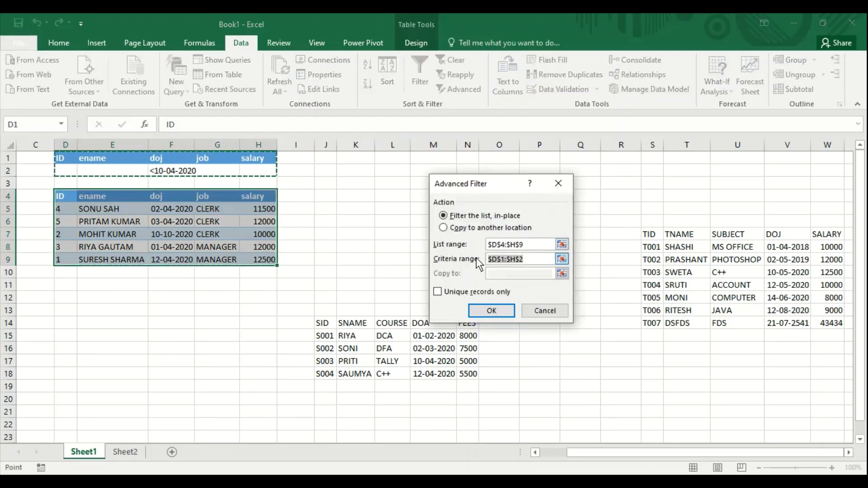
left_click(492, 309)
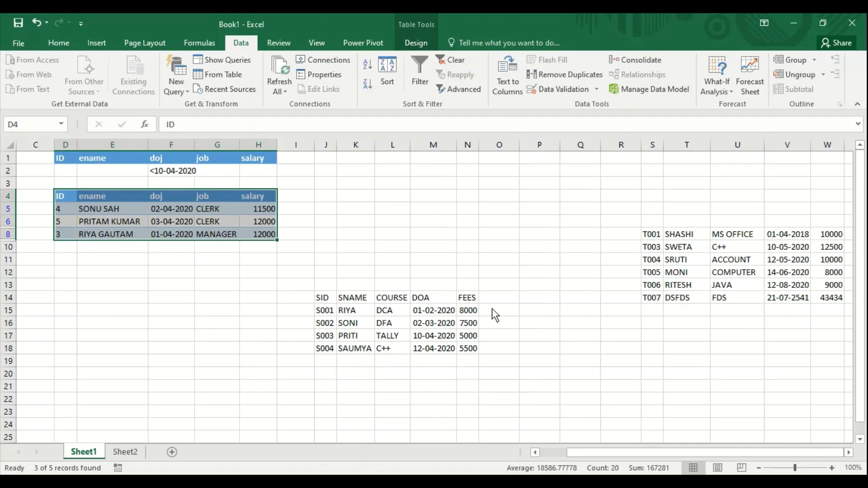
left_click(454, 61)
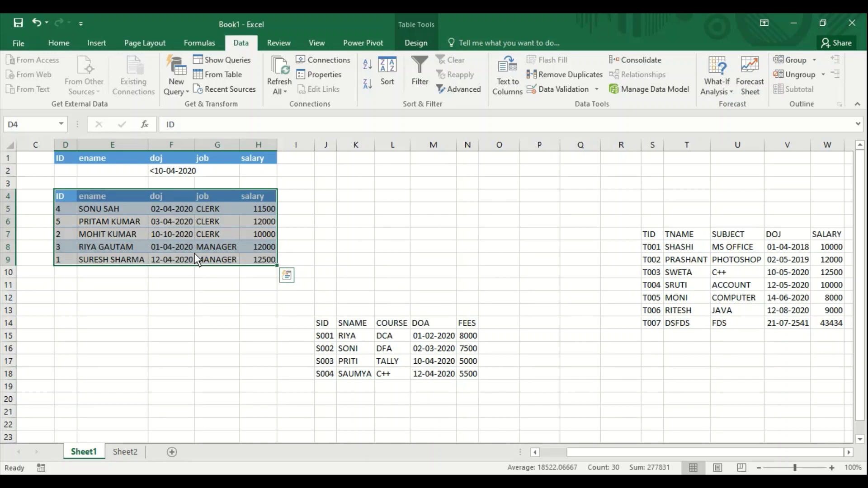
Advanced-filter employees who joined before 10-04-2020, copying the results to R19
left_click(457, 92)
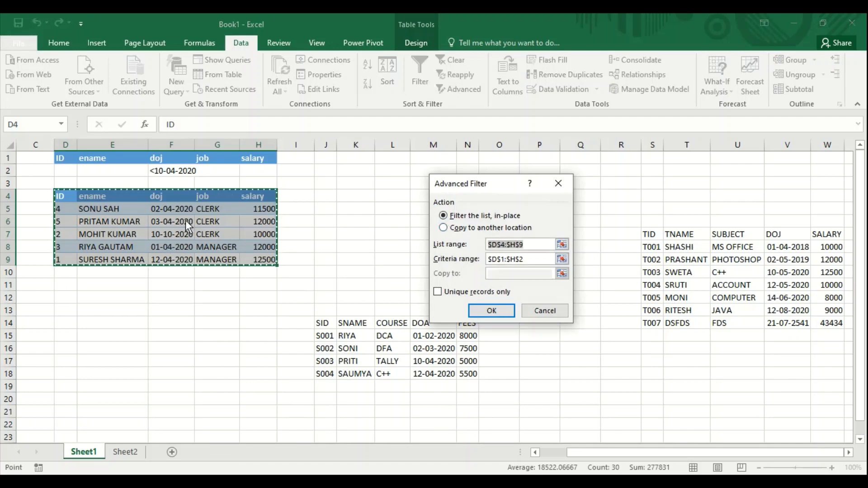
left_click(536, 260)
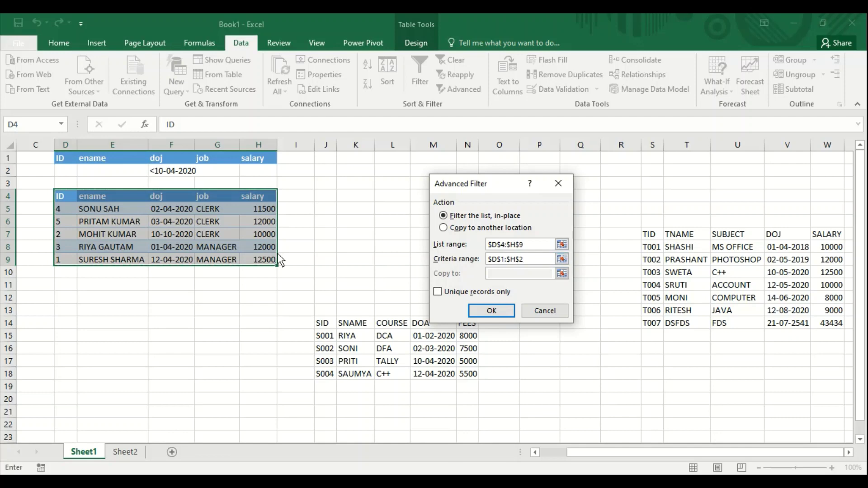
left_click(443, 228)
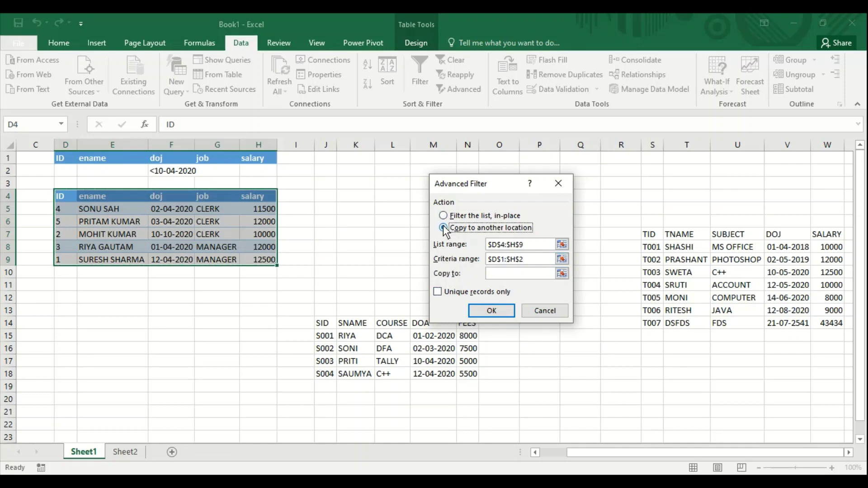
left_click(539, 275)
left_click(627, 387)
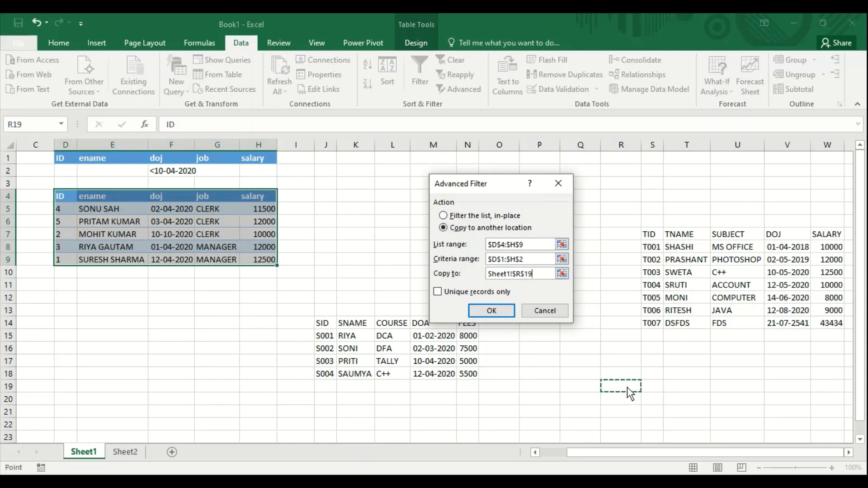
left_click(491, 311)
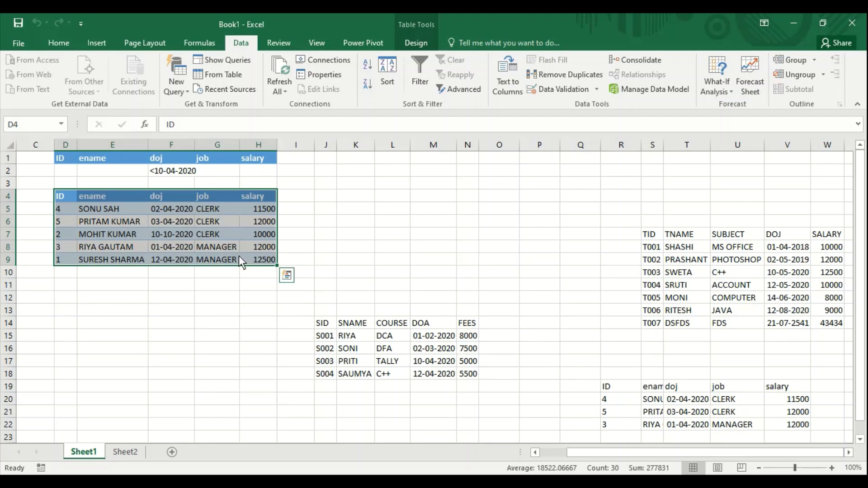
Filter the job column so only the three CLERK rows show
left_click(161, 173)
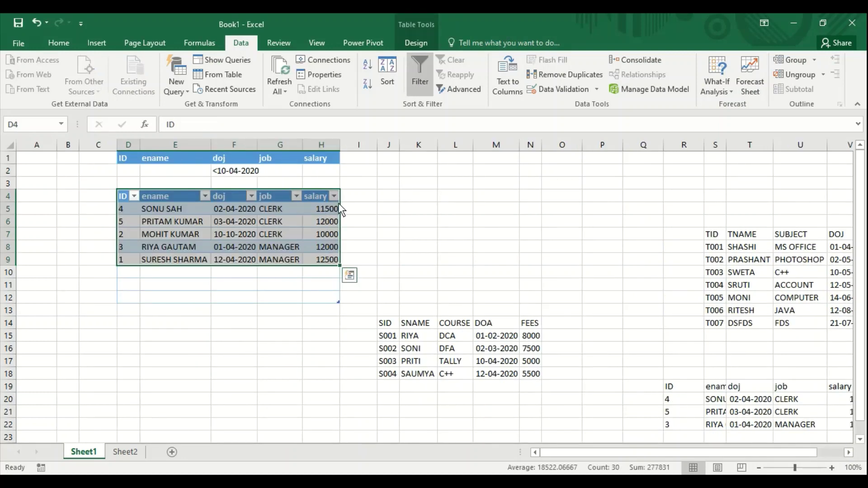
left_click(296, 196)
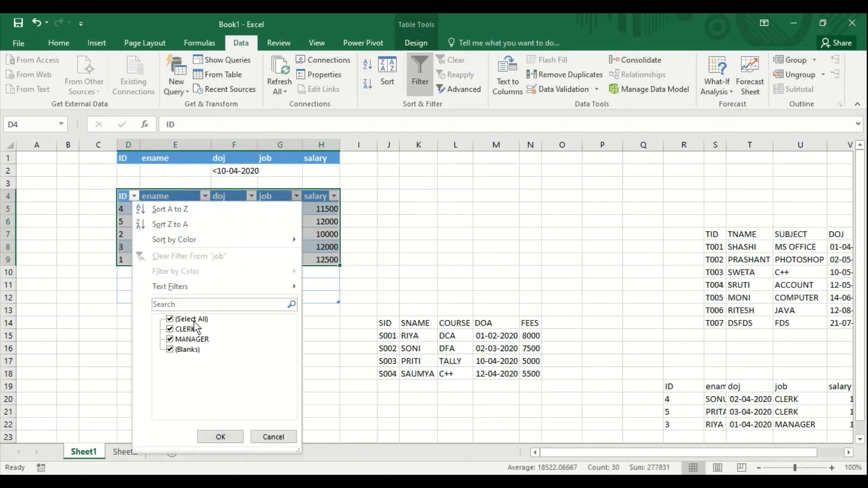
left_click(170, 320)
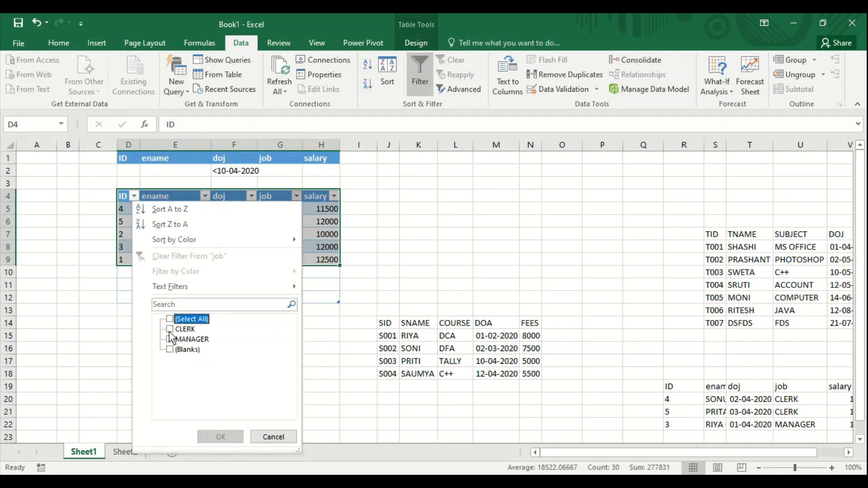
left_click(170, 329)
left_click(220, 437)
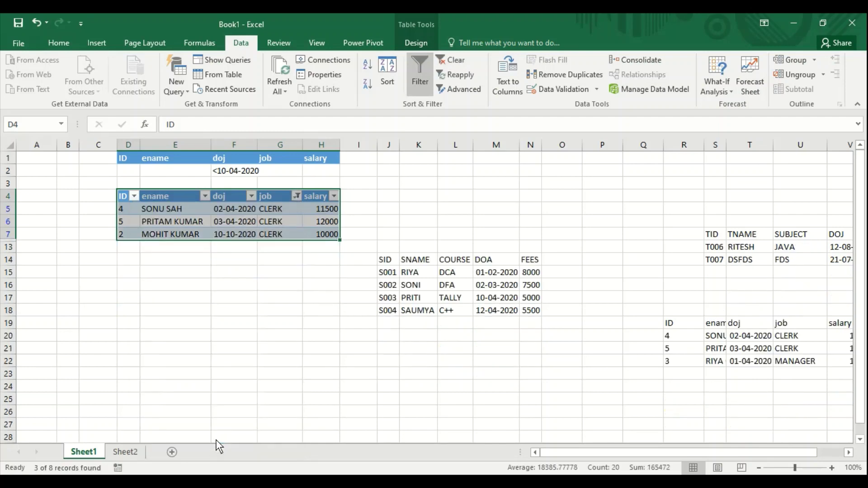
Add a row with ID 8, the employee's name, 15-10-2020, PEON, salary 8000
left_click(131, 255)
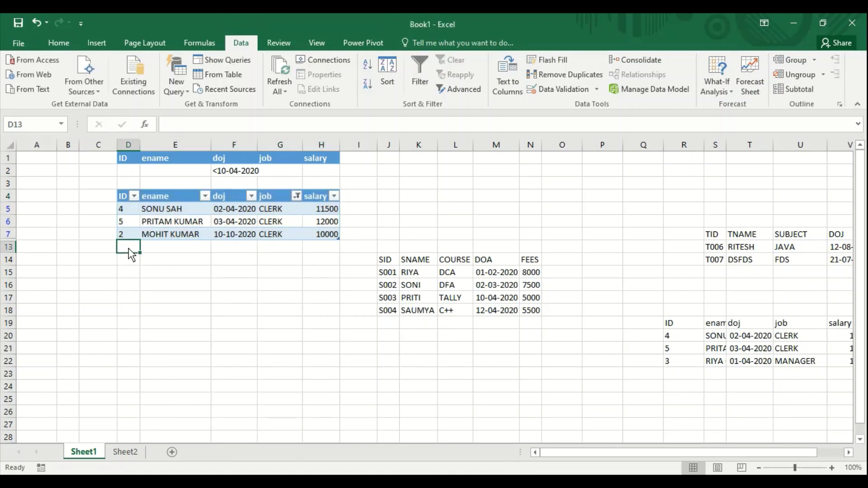
type("8")
key("Tab")
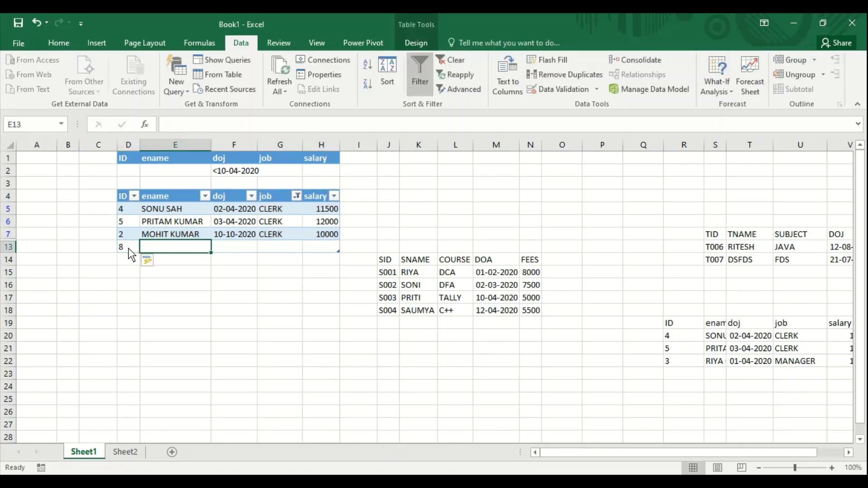
type("RAKESH KUMAR")
key("Tab")
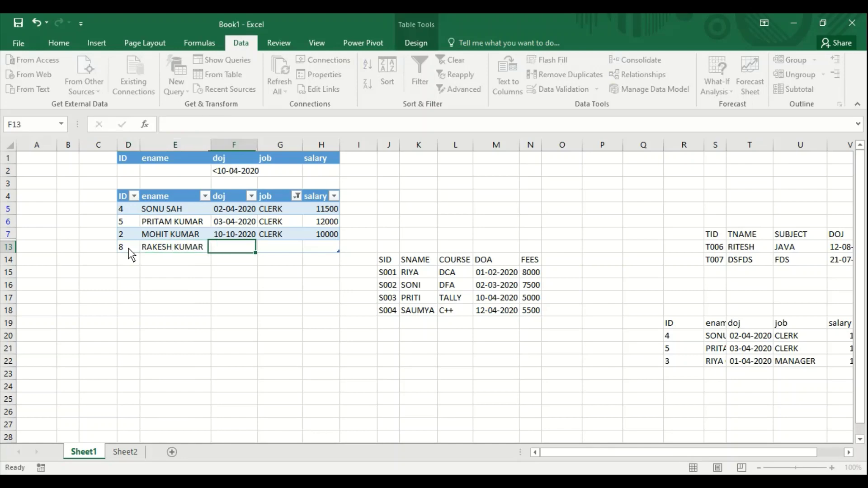
type("15-")
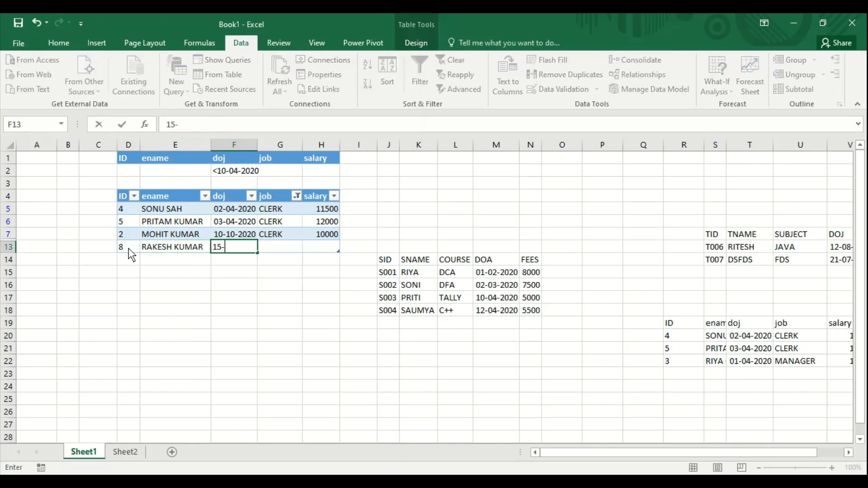
type("10-2020")
key("Tab")
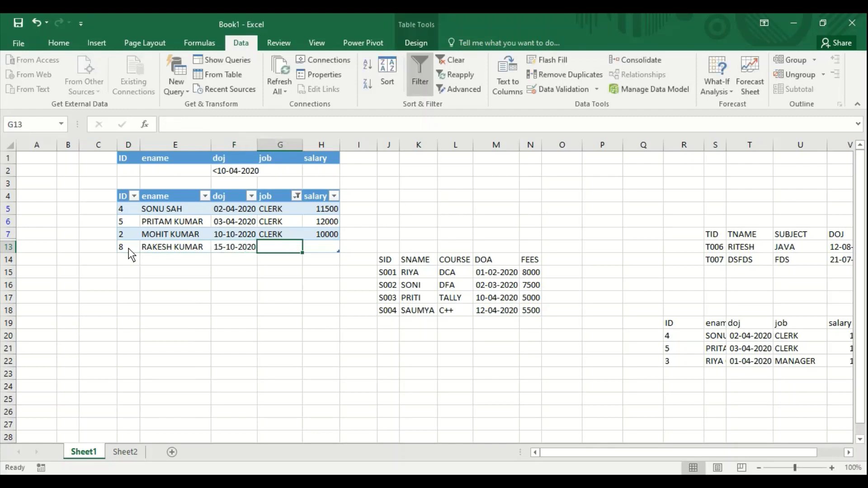
type("PEON")
key("Tab")
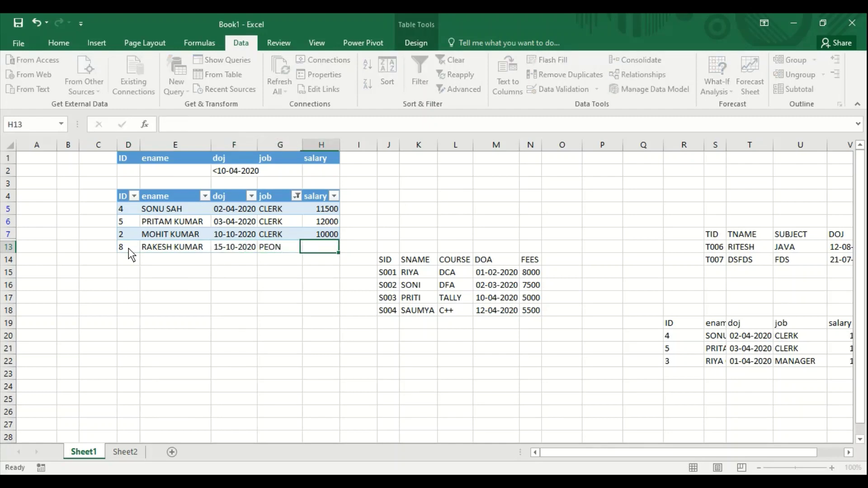
type("8000")
key("Return")
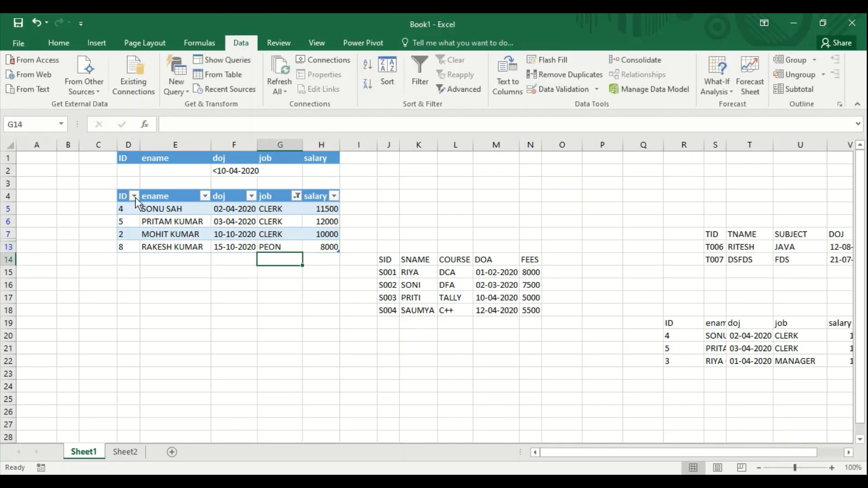
Reapply the CLERK filter over the enlarged table, then clear it to show everyone
left_click_drag(123, 194, 295, 245)
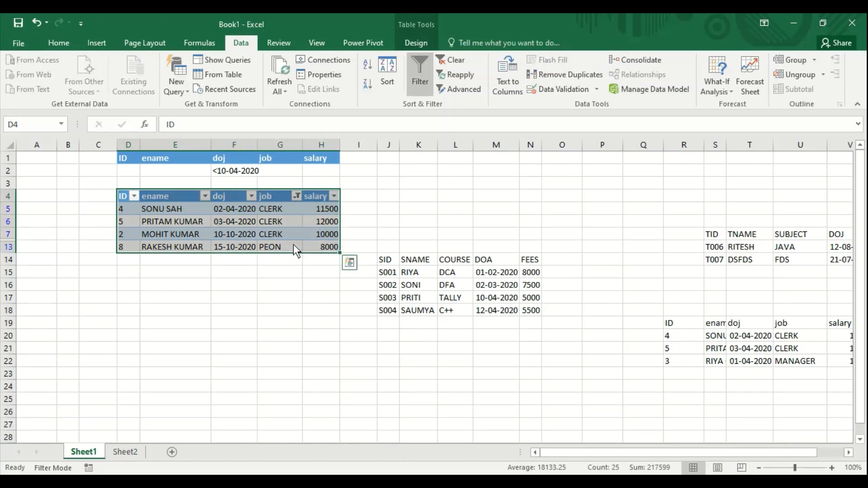
left_click(454, 79)
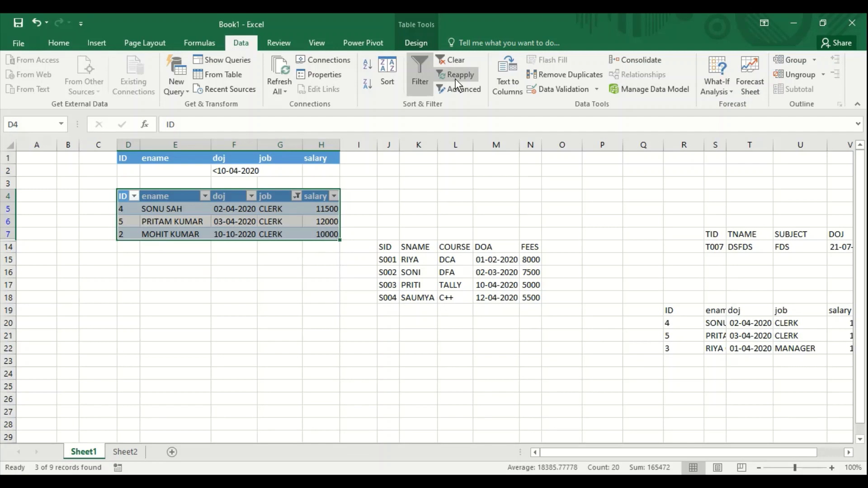
left_click(457, 65)
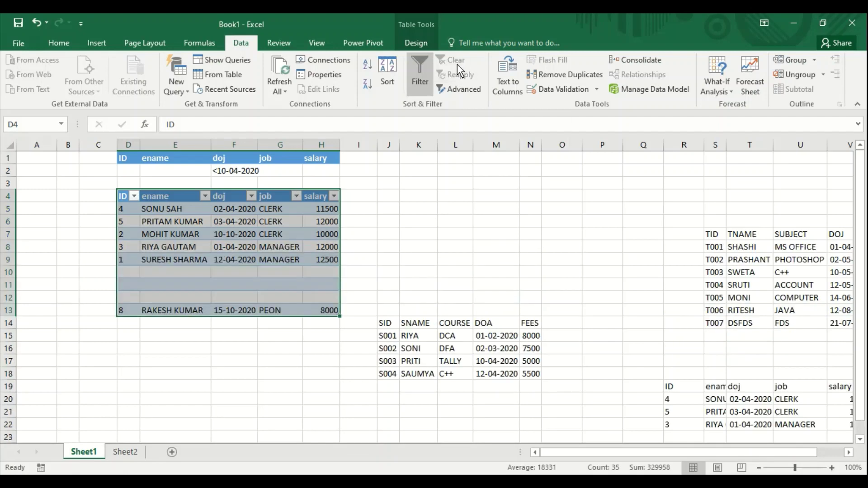